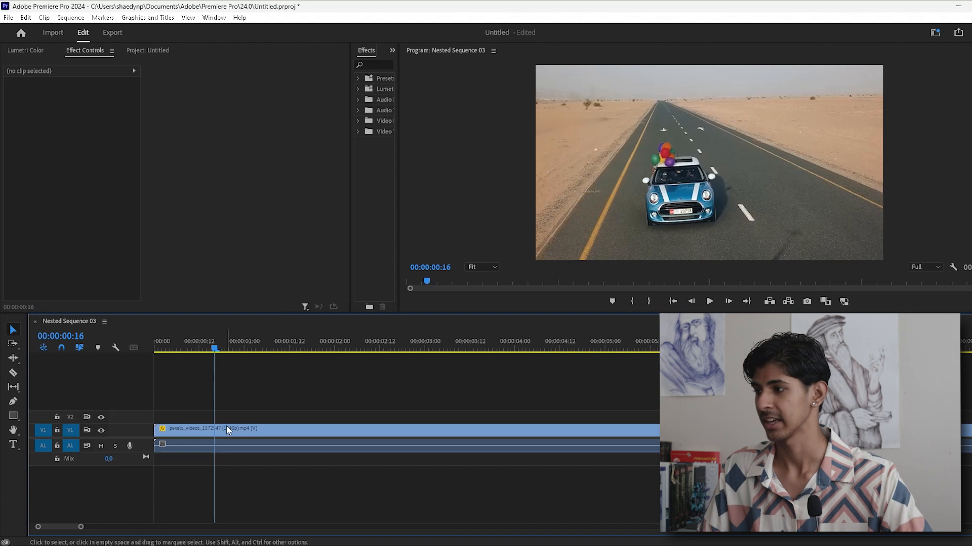
# - Add an opacity mask to the road clip by drawing a closed free-form bezier outline around the blue car and its balloons
pyautogui.click(226, 430)
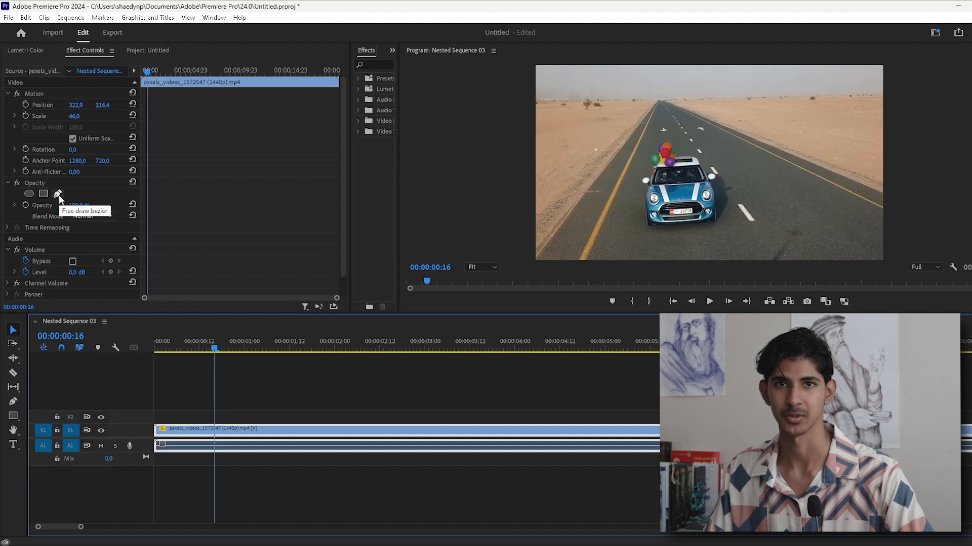
pyautogui.click(59, 196)
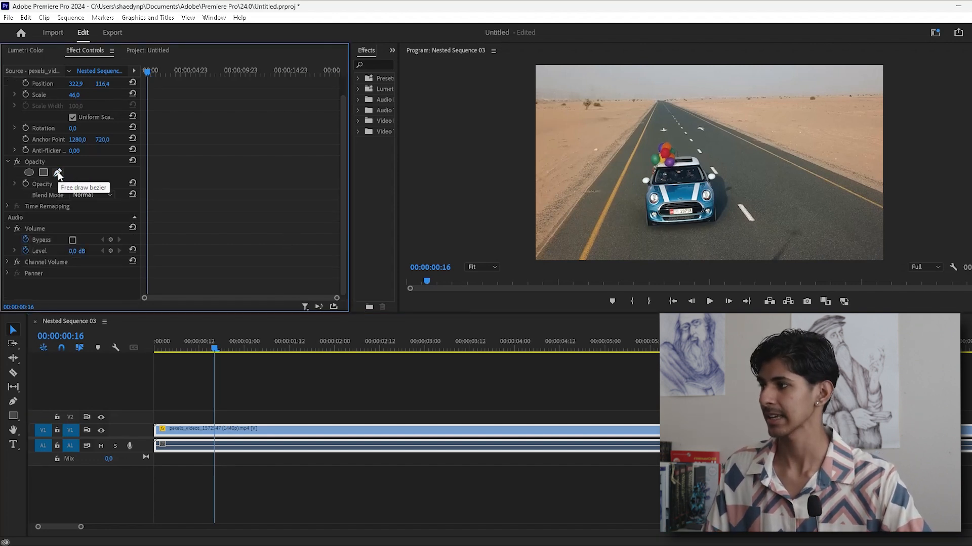
pyautogui.click(58, 173)
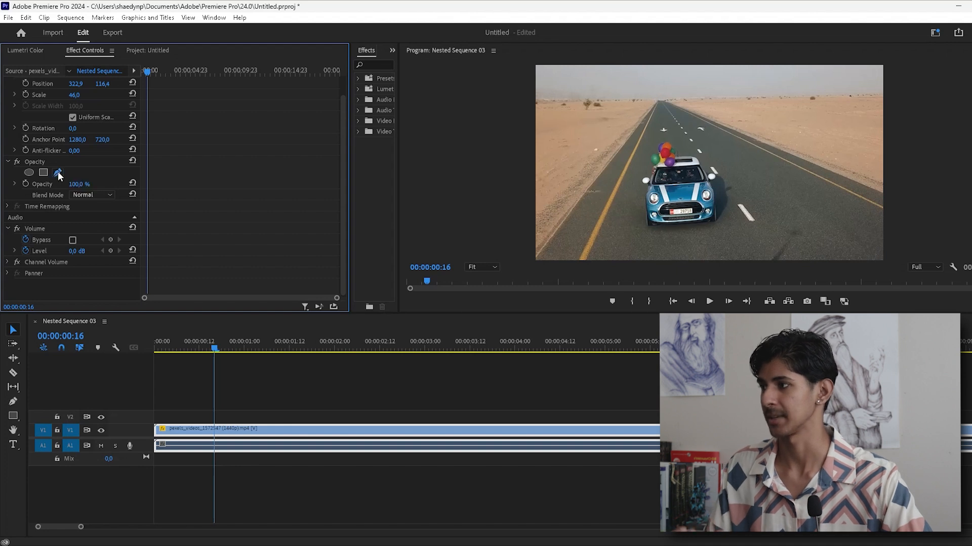
pyautogui.scroll(-1, 51, 203)
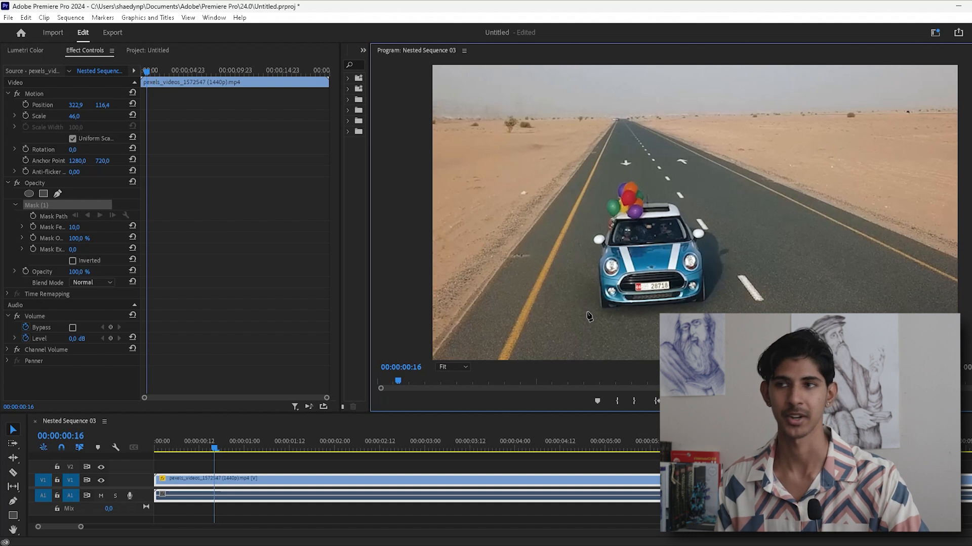
pyautogui.click(588, 307)
pyautogui.click(582, 254)
pyautogui.click(593, 205)
pyautogui.click(615, 179)
pyautogui.click(663, 184)
pyautogui.click(698, 210)
pyautogui.click(715, 249)
pyautogui.click(718, 295)
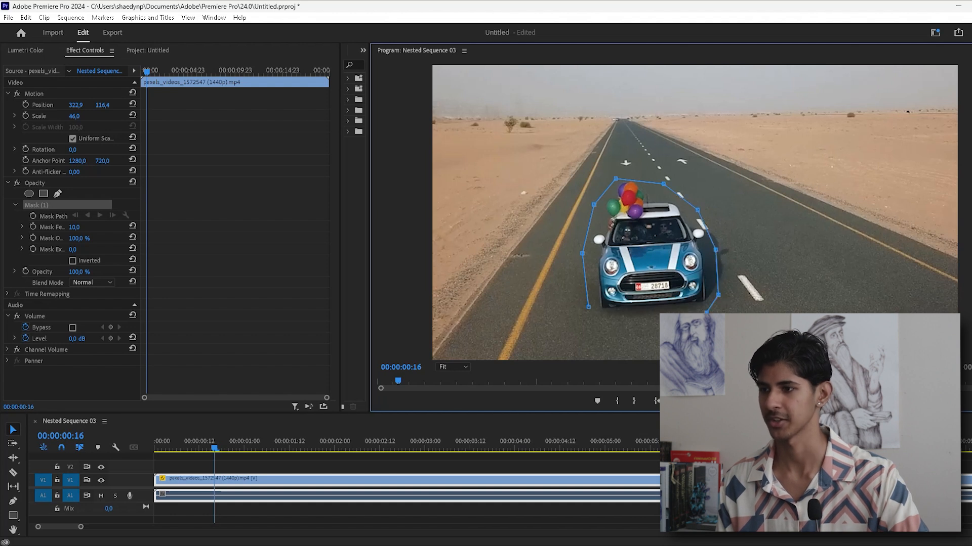
pyautogui.click(588, 307)
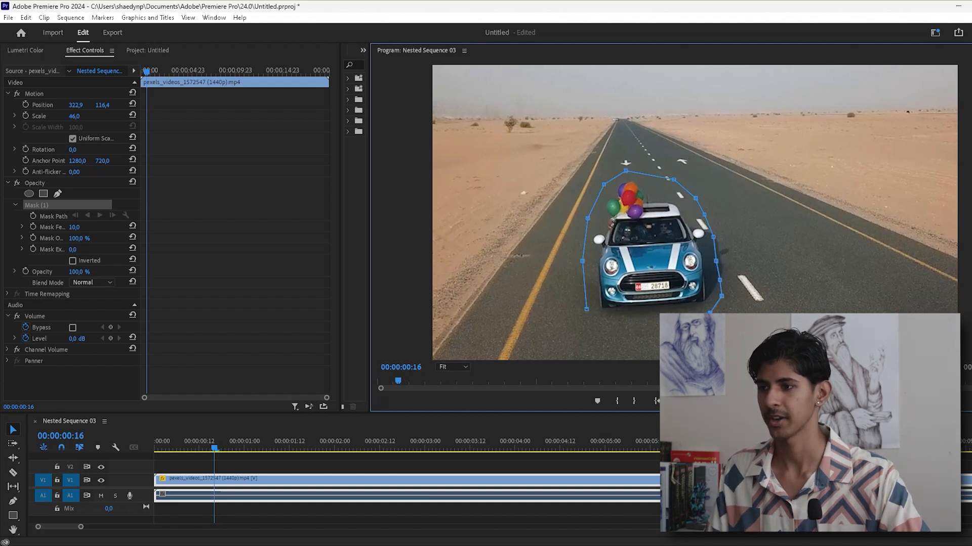
pyautogui.click(656, 316)
pyautogui.click(630, 316)
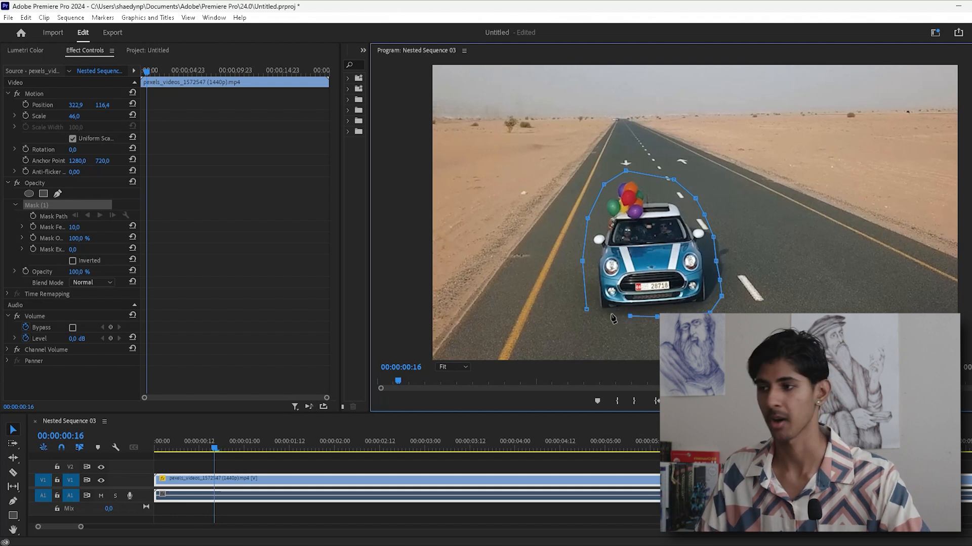
pyautogui.click(588, 311)
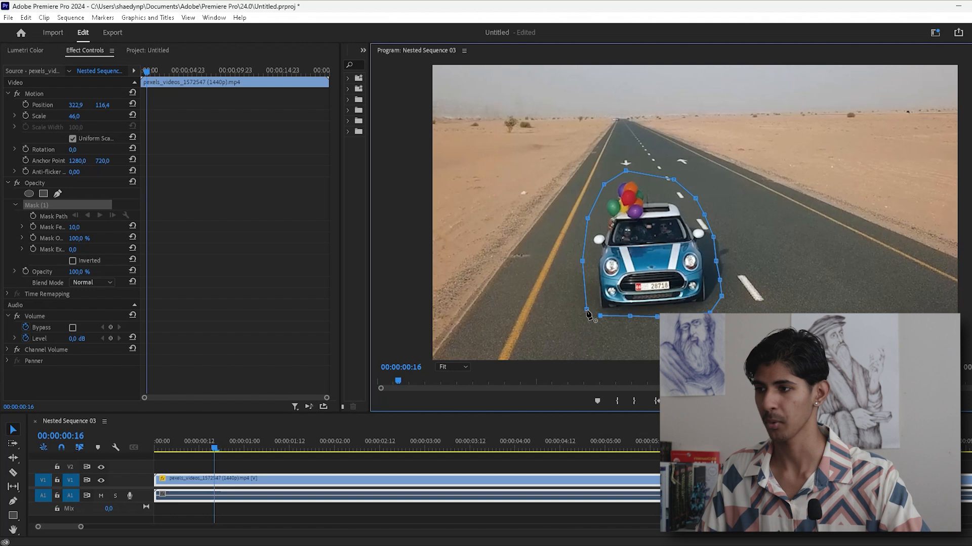
pyautogui.click(587, 313)
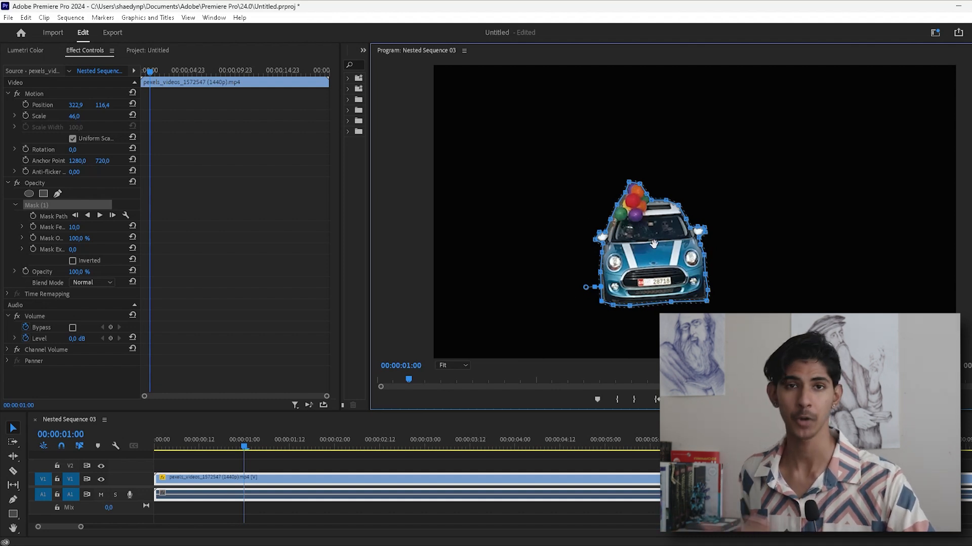
pyautogui.moveTo(655, 242)
pyautogui.mouseDown()
pyautogui.moveTo(638, 242)
pyautogui.moveTo(633, 263)
pyautogui.moveTo(656, 260)
pyautogui.moveTo(654, 250)
pyautogui.mouseUp()
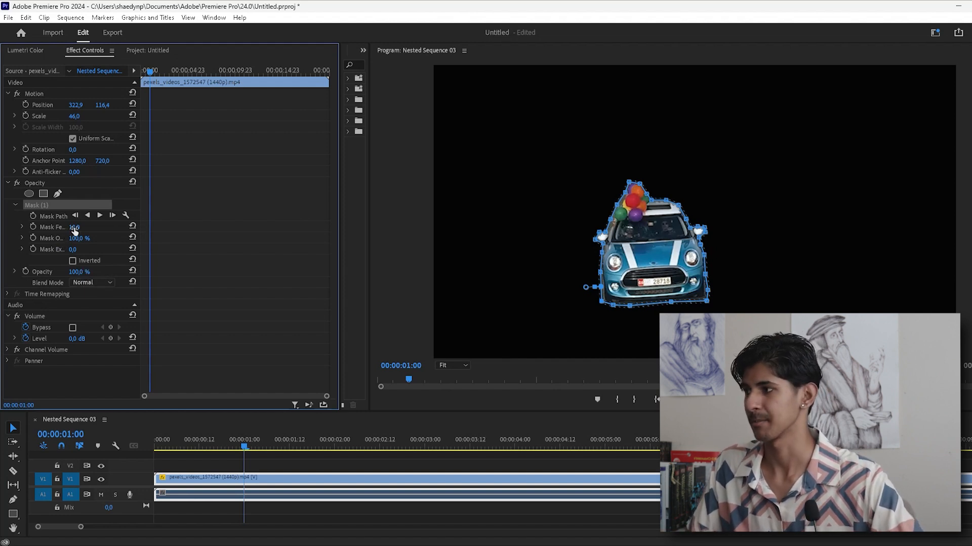
# - Raise the car mask's feather to 60,9 to soften its edges
pyautogui.click(23, 227)
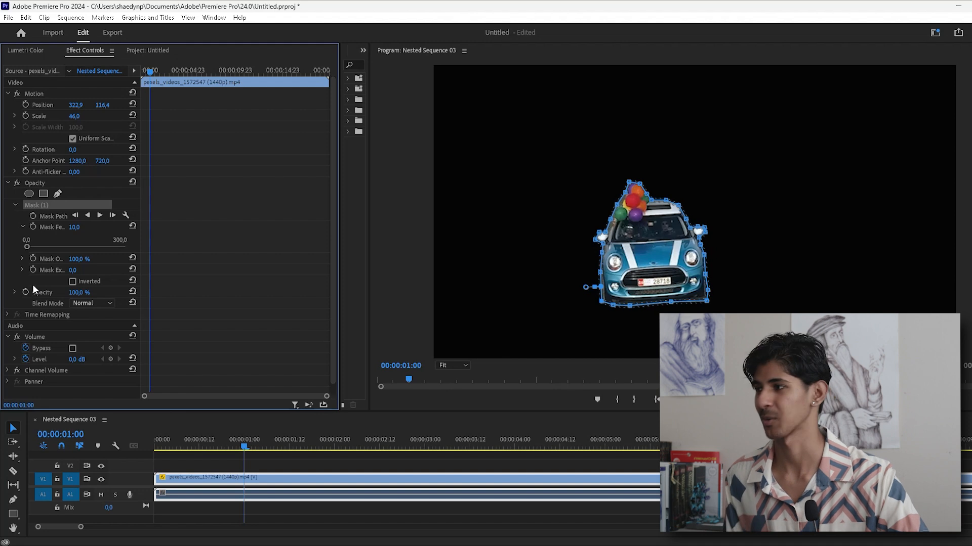
pyautogui.click(23, 227)
pyautogui.moveTo(27, 247); pyautogui.dragTo(88, 245)
pyautogui.click(22, 226)
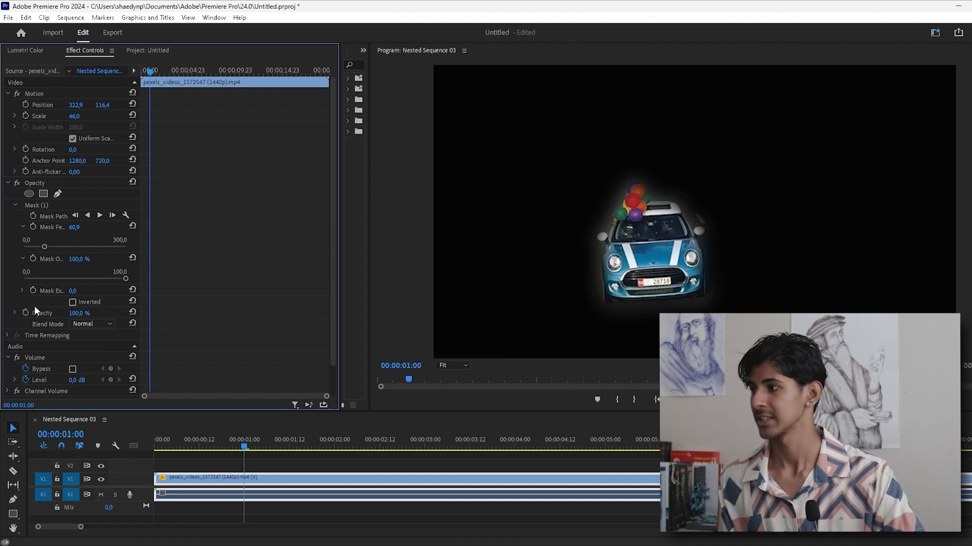
# - Lower the mask opacity to 53,6 % and restore it to 100,0 %
pyautogui.click(14, 313)
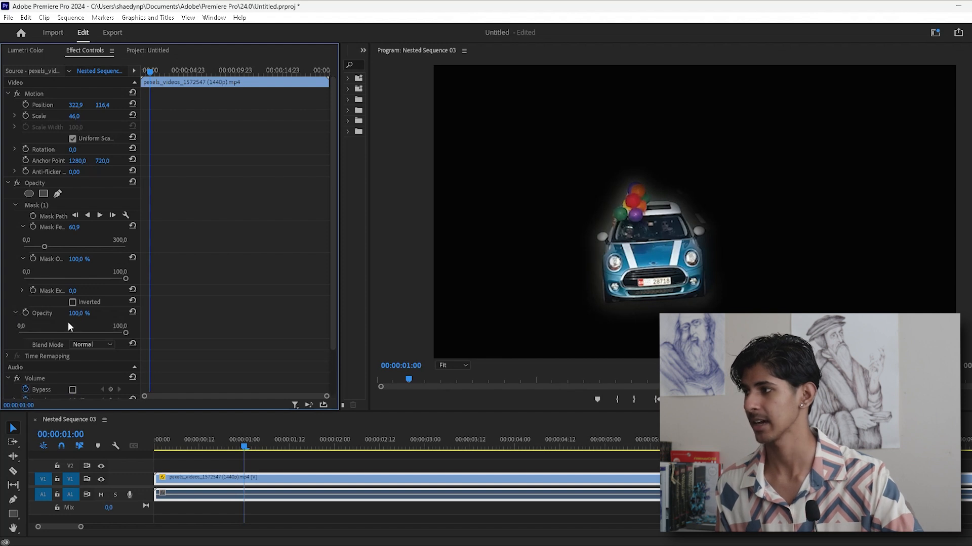
pyautogui.moveTo(123, 330)
pyautogui.mouseDown()
pyautogui.moveTo(30, 335)
pyautogui.moveTo(127, 335)
pyautogui.mouseUp()
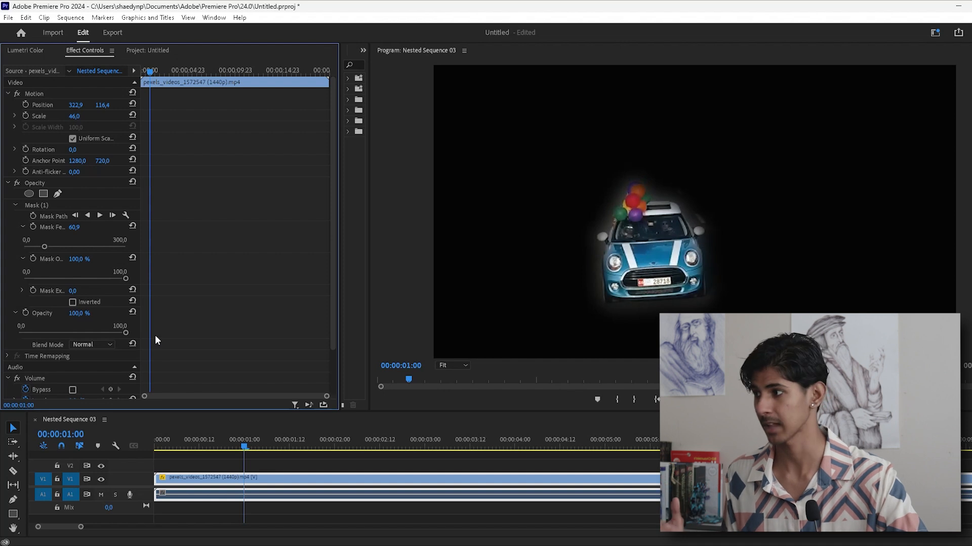
pyautogui.moveTo(125, 279); pyautogui.dragTo(79, 279)
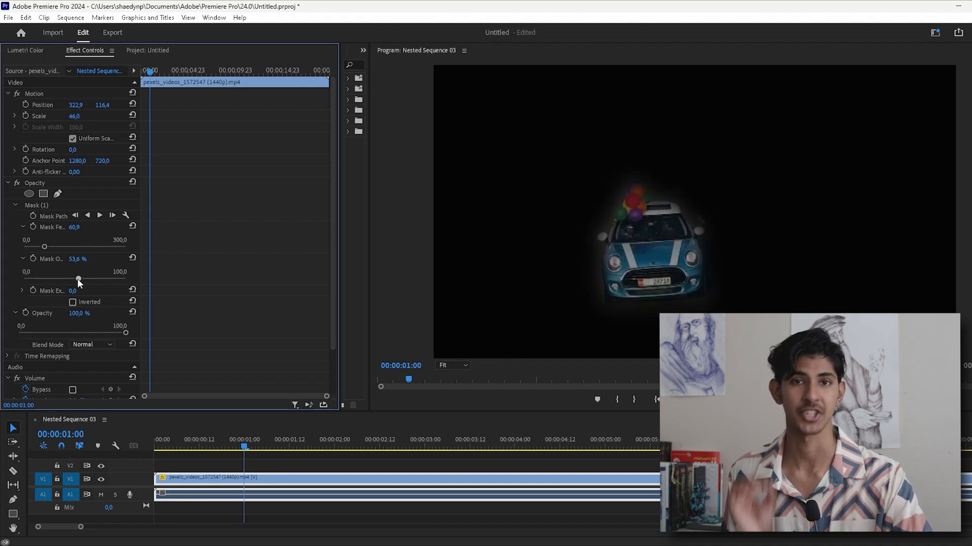
pyautogui.moveTo(77, 278); pyautogui.dragTo(134, 278)
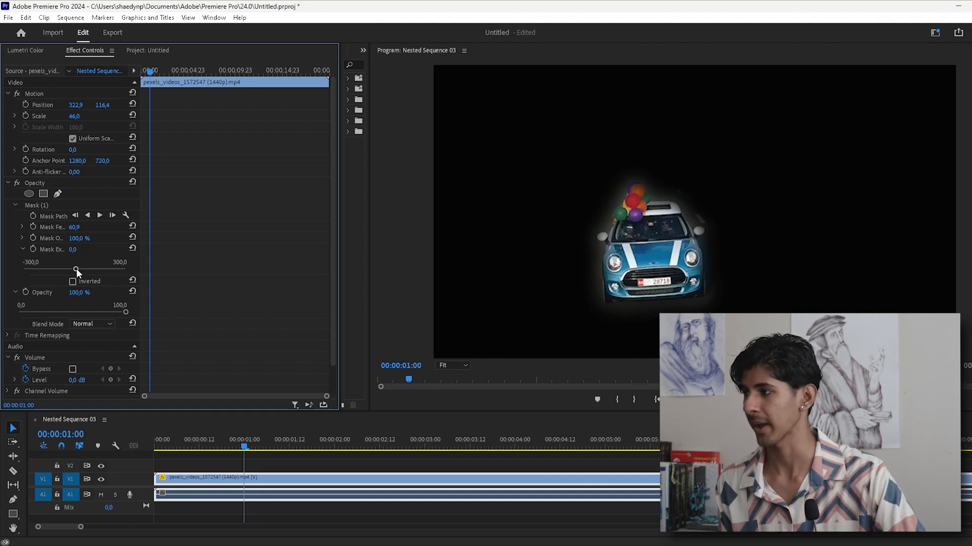
# - Try a negative mask expansion on the car mask, and switch its inversion on and off again
pyautogui.moveTo(75, 268)
pyautogui.mouseDown()
pyautogui.moveTo(62, 269)
pyautogui.moveTo(110, 270)
pyautogui.moveTo(59, 266)
pyautogui.mouseUp()
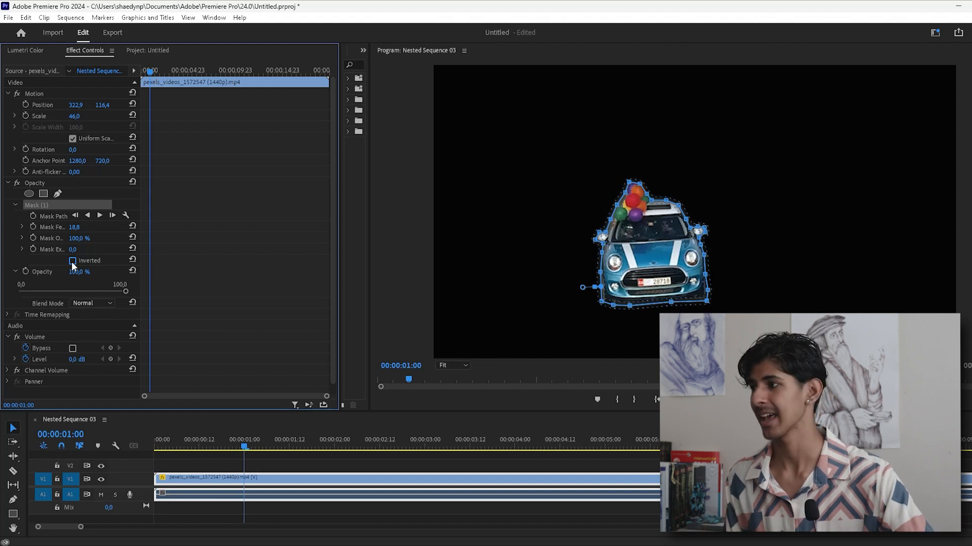
pyautogui.click(73, 261)
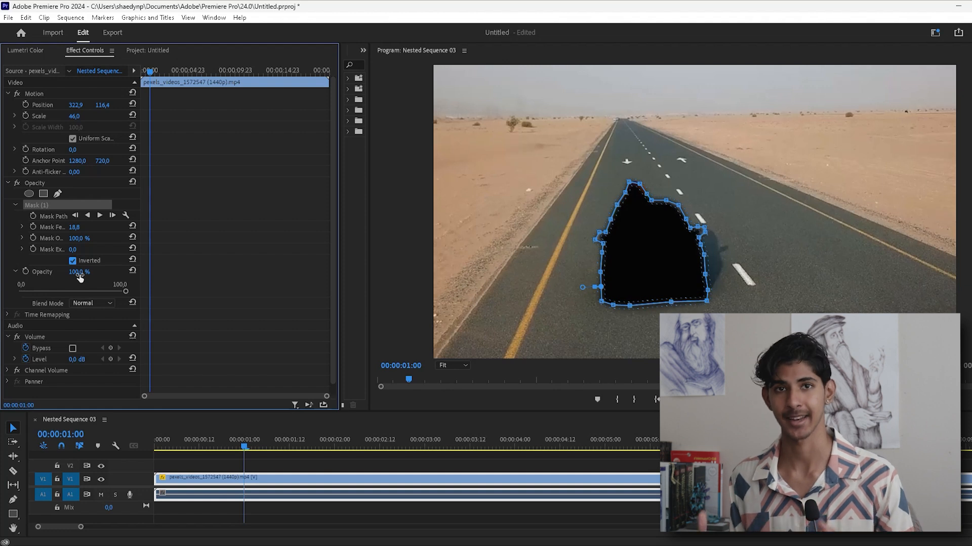
pyautogui.click(72, 261)
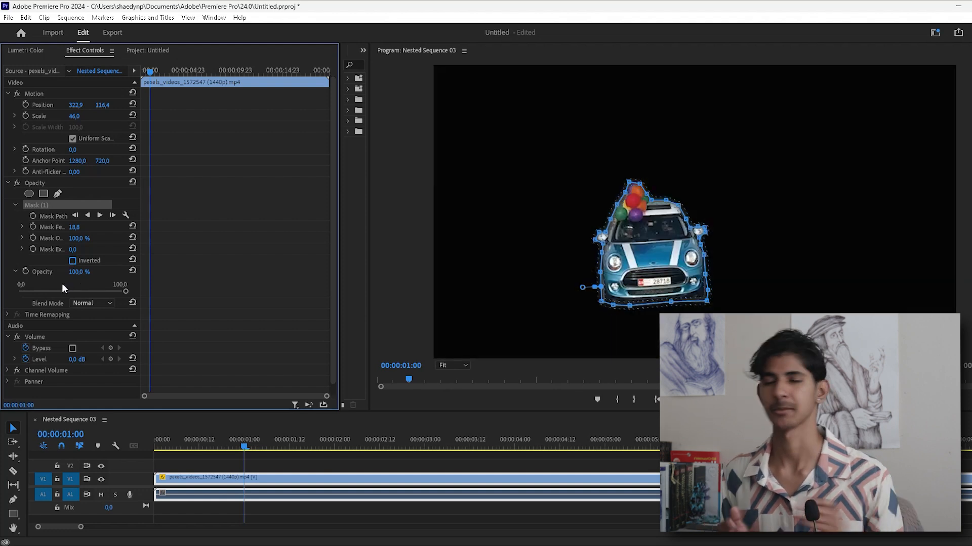
# - Enable keyframing for the mask path at 00:00:00:17
pyautogui.click(241, 449)
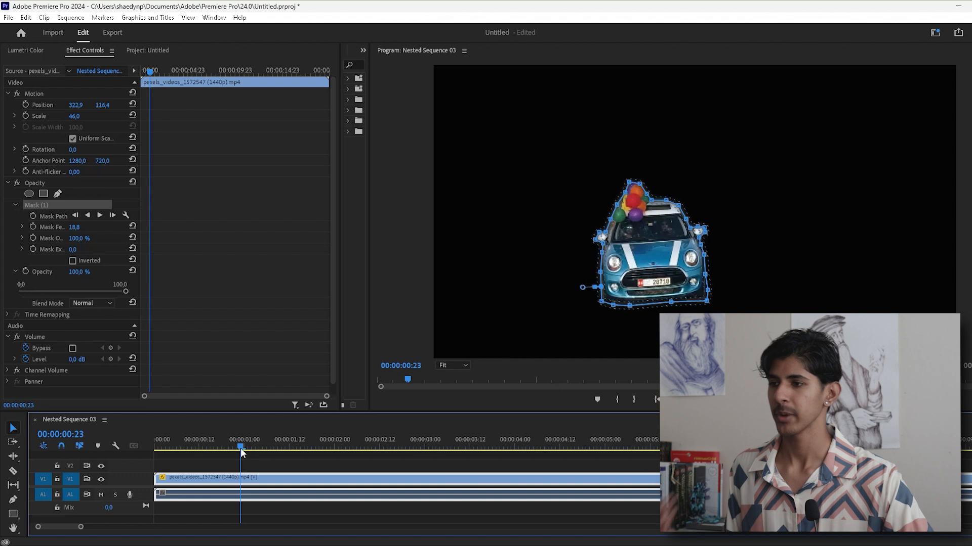
pyautogui.moveTo(241, 448)
pyautogui.mouseDown()
pyautogui.moveTo(372, 457)
pyautogui.moveTo(302, 453)
pyautogui.moveTo(345, 447)
pyautogui.moveTo(237, 450)
pyautogui.mouseUp()
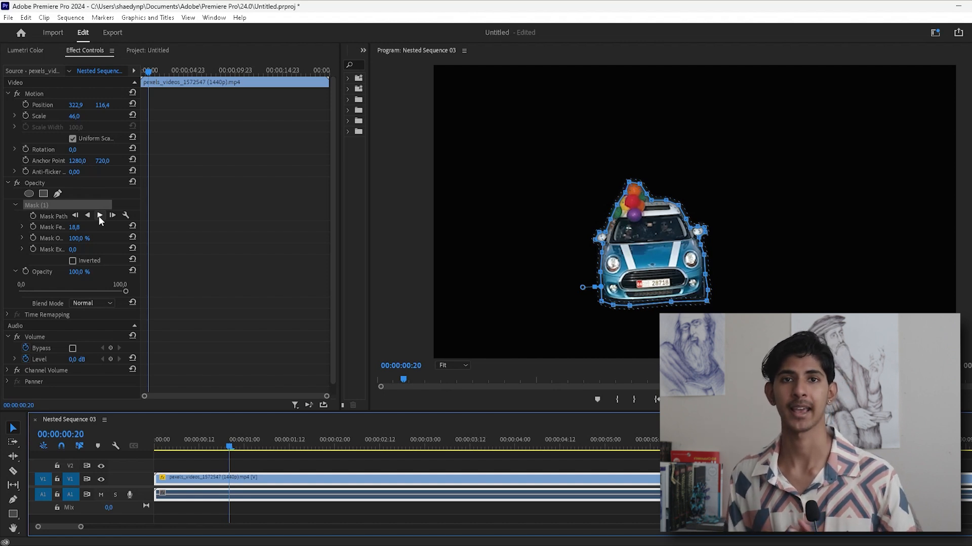
pyautogui.moveTo(229, 445); pyautogui.dragTo(217, 453)
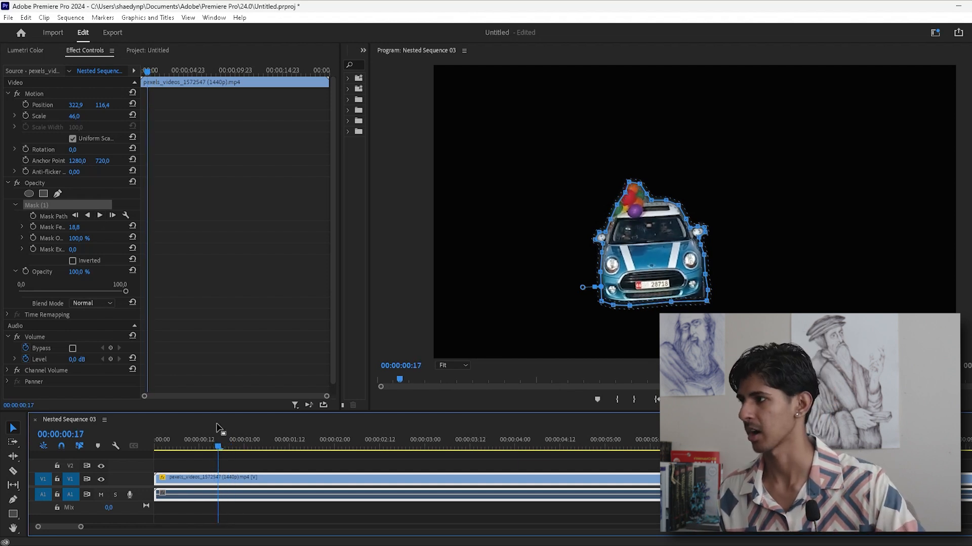
pyautogui.click(33, 217)
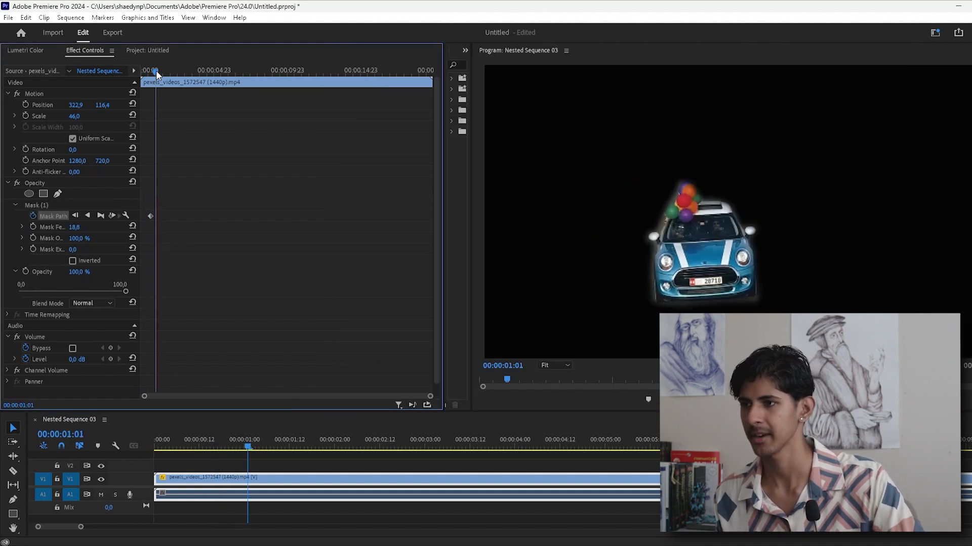
# - Reposition the mask over the car at 00:00:02:09 and scrub back through the animated mask path
pyautogui.moveTo(156, 71); pyautogui.dragTo(175, 71)
pyautogui.click(38, 205)
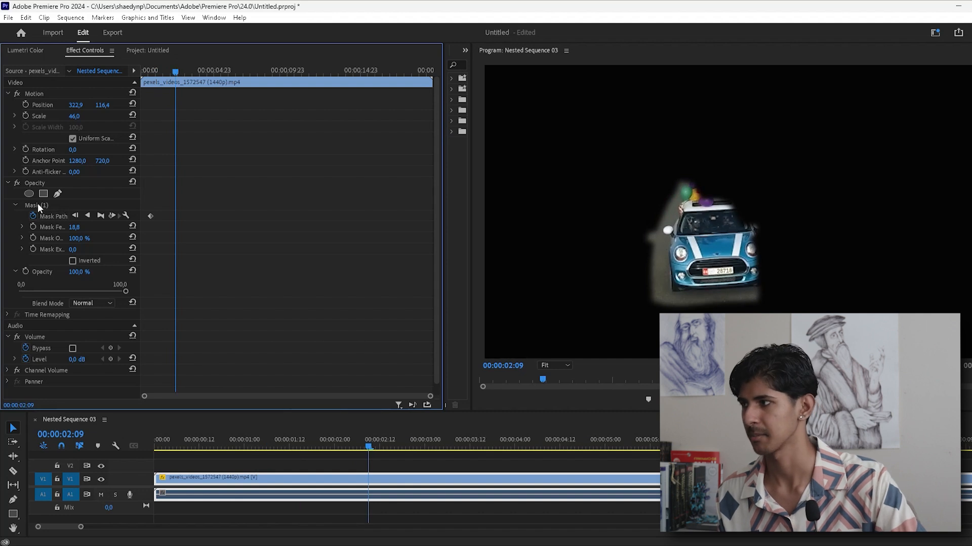
pyautogui.click(727, 262)
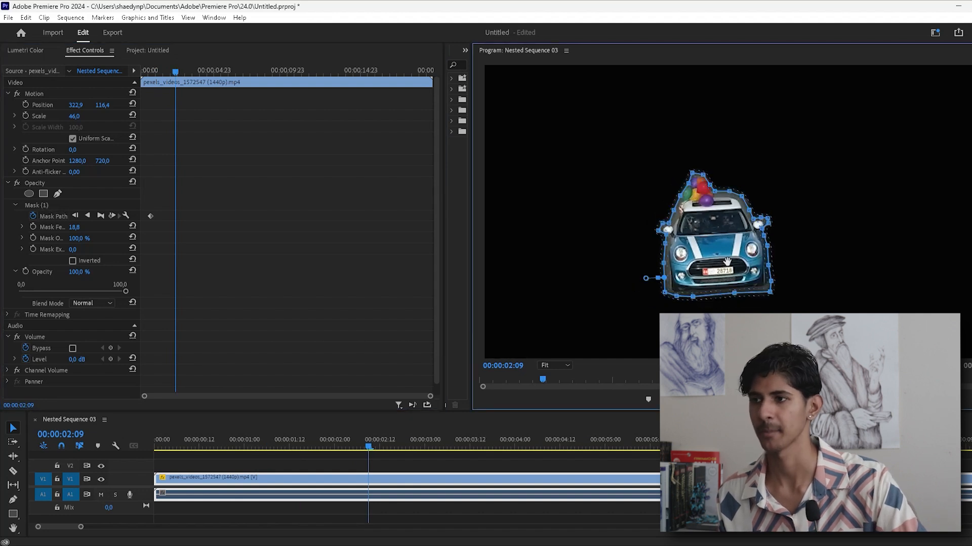
pyautogui.moveTo(180, 84); pyautogui.dragTo(158, 81)
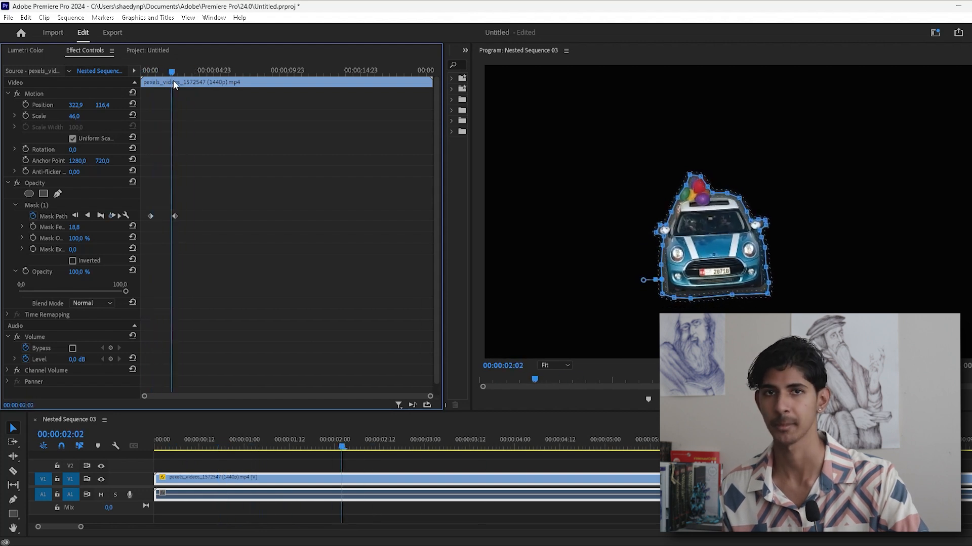
# - Track the car mask forward from 00:00:00:22 using Position, Scale & Rotation, stopping at about 00:00:08:17
pyautogui.click(229, 436)
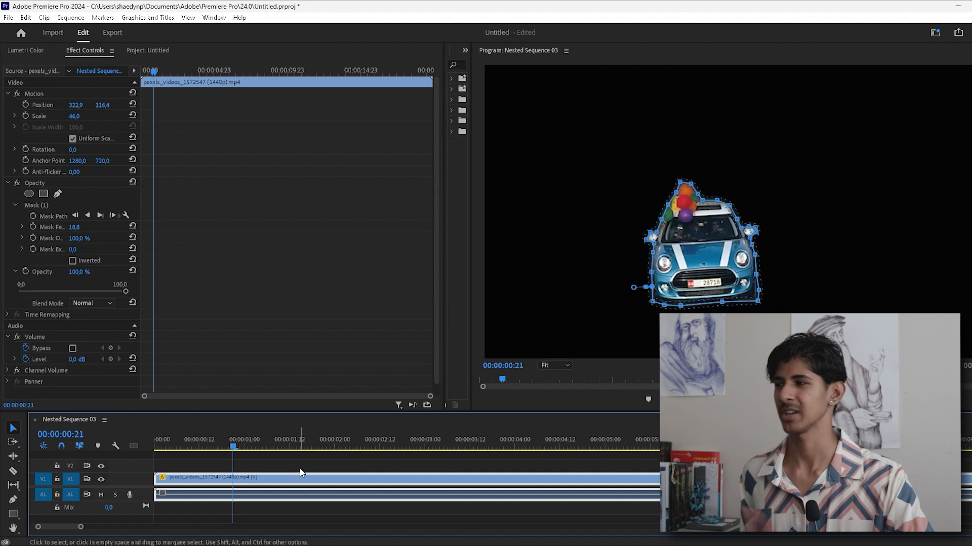
pyautogui.moveTo(233, 448); pyautogui.dragTo(244, 449)
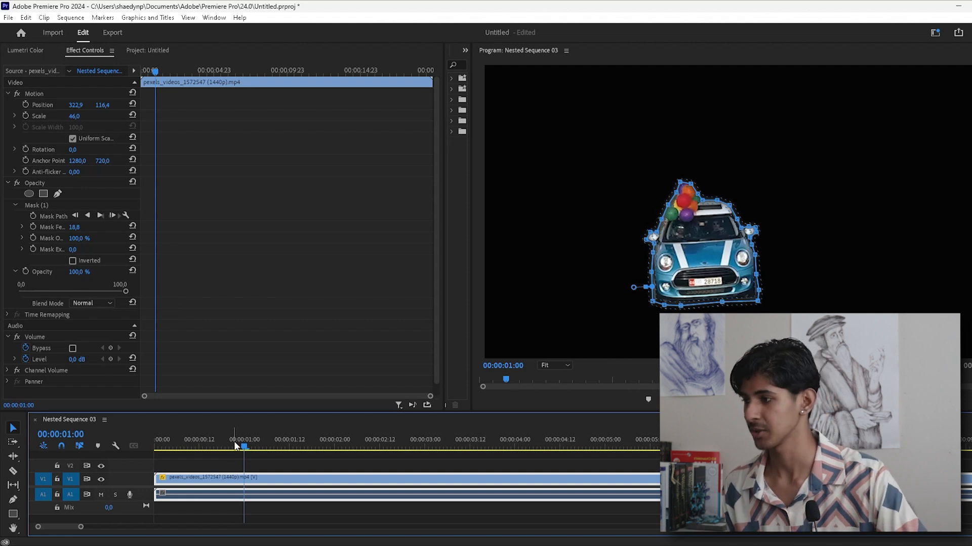
pyautogui.moveTo(242, 442); pyautogui.dragTo(236, 448)
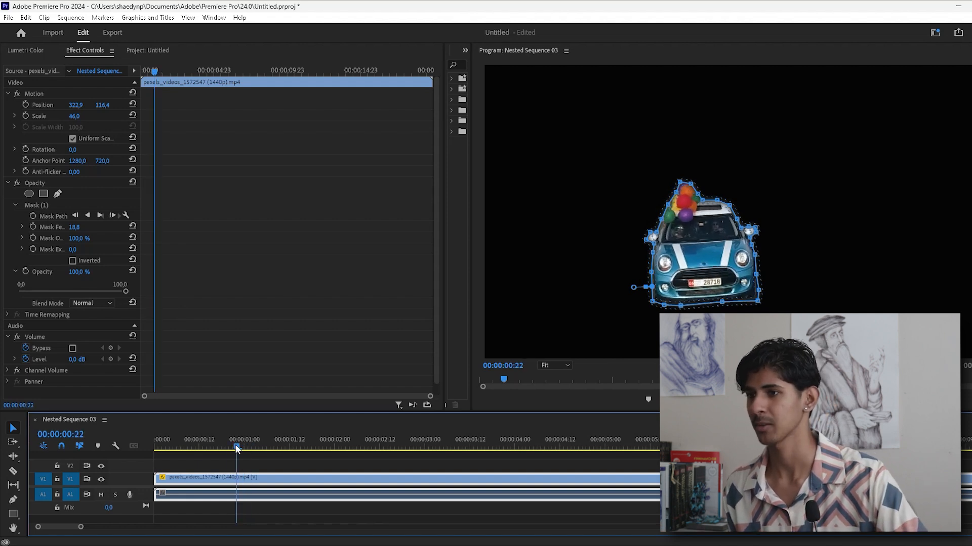
pyautogui.click(125, 214)
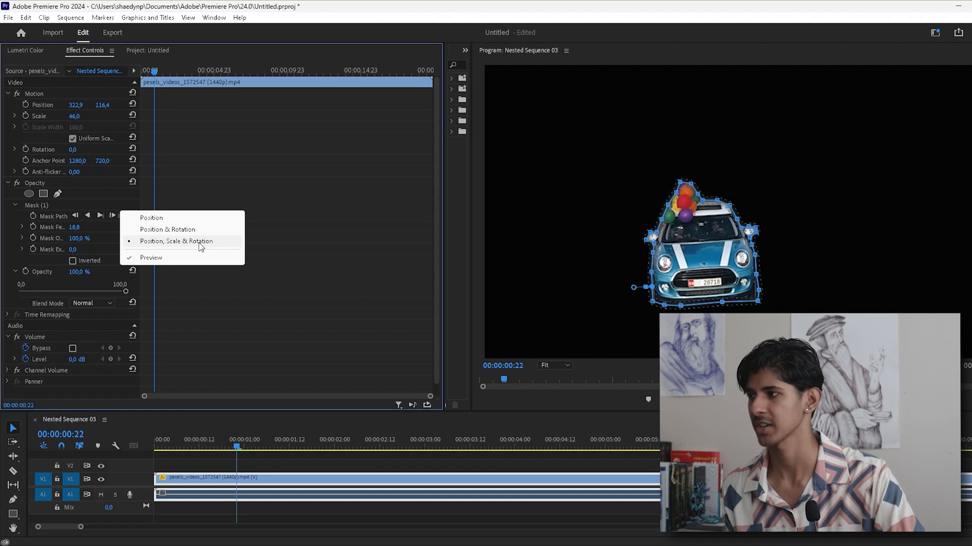
pyautogui.click(174, 261)
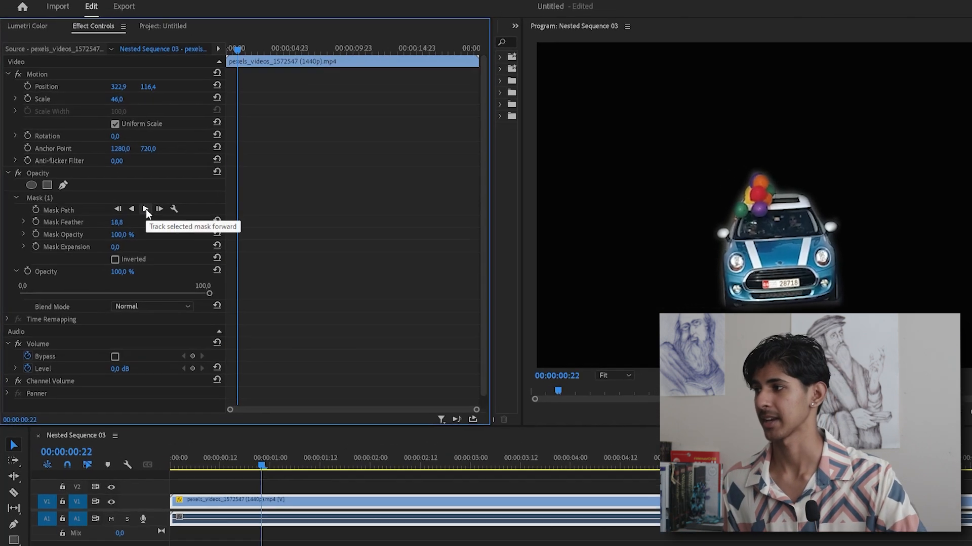
pyautogui.click(153, 205)
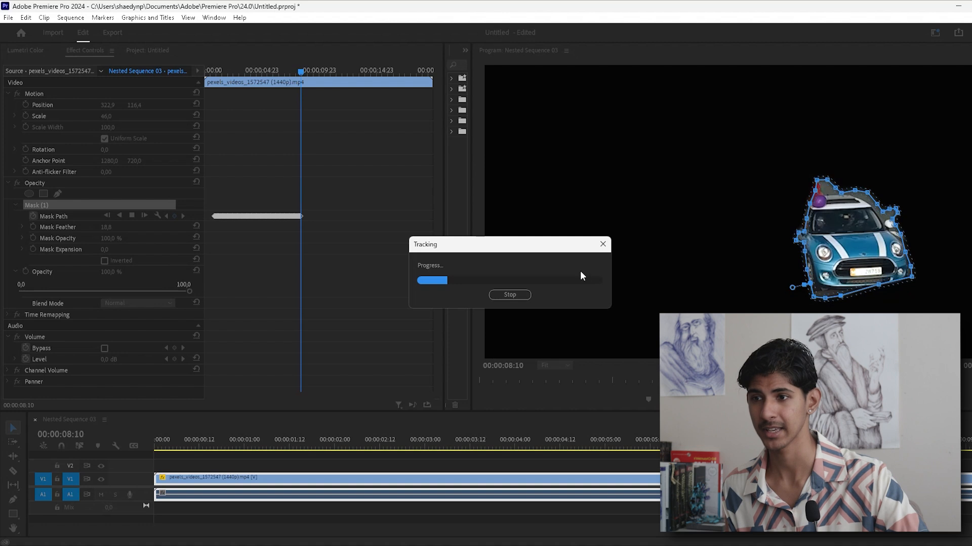
pyautogui.click(517, 294)
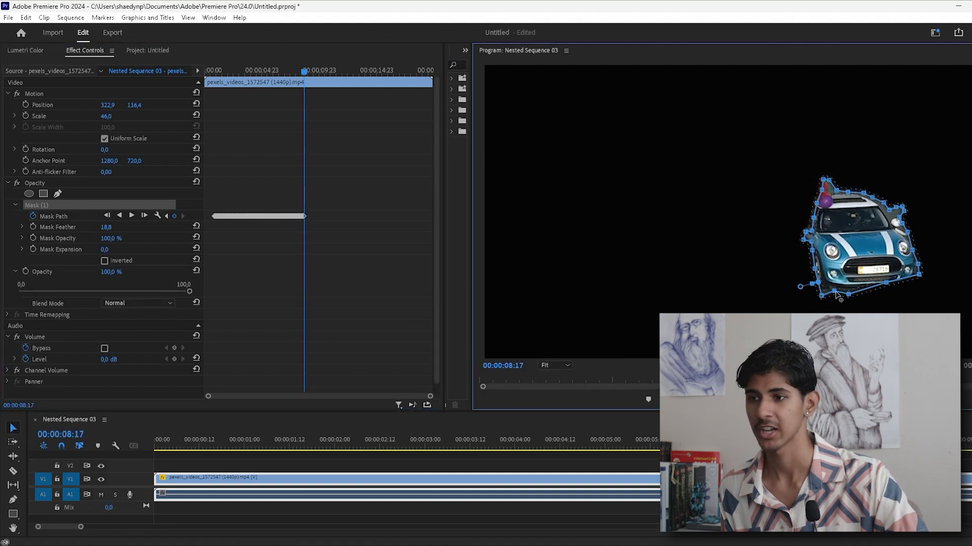
# - Adjust a point on the mask's lower edge at 00:00:08:17 and continue tracking forward to about 00:00:11:10
pyautogui.moveTo(849, 295); pyautogui.dragTo(854, 294)
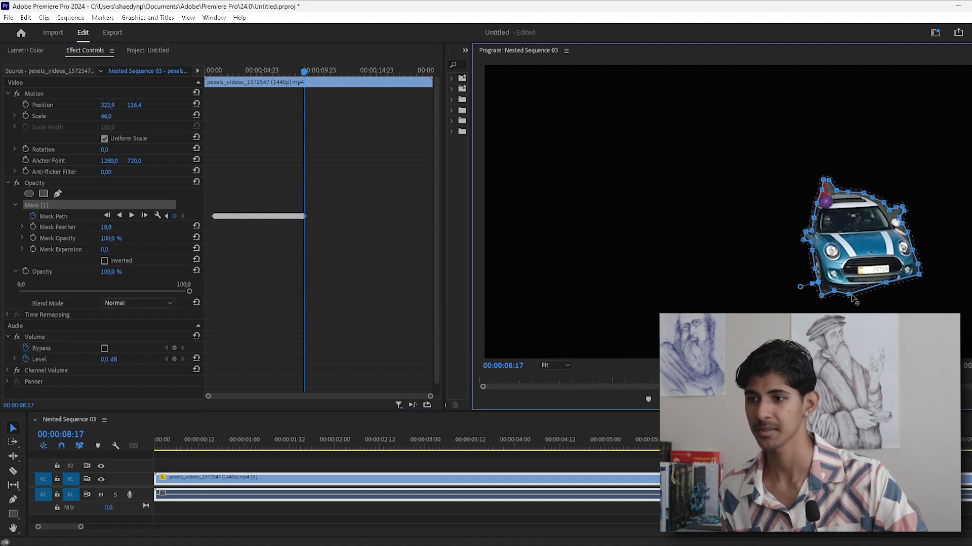
pyautogui.click(131, 215)
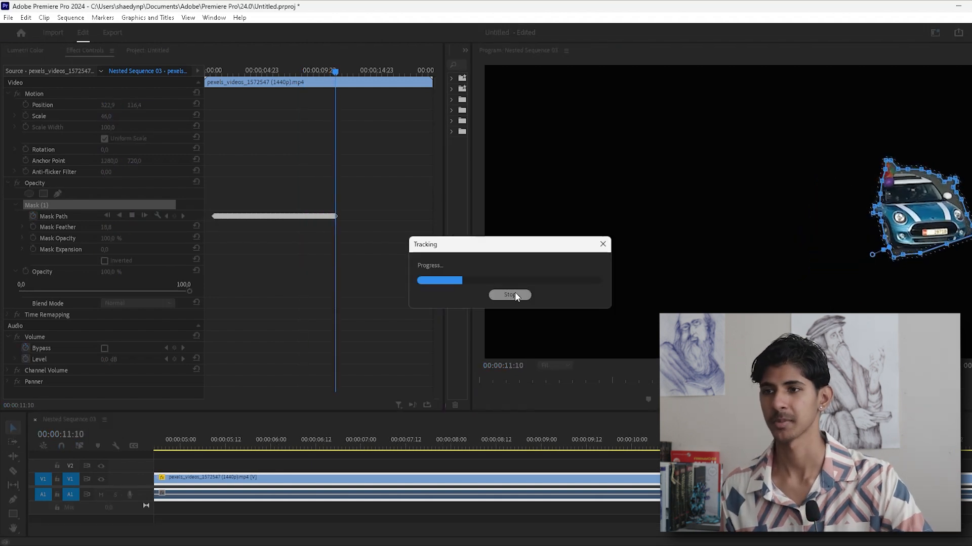
pyautogui.click(510, 295)
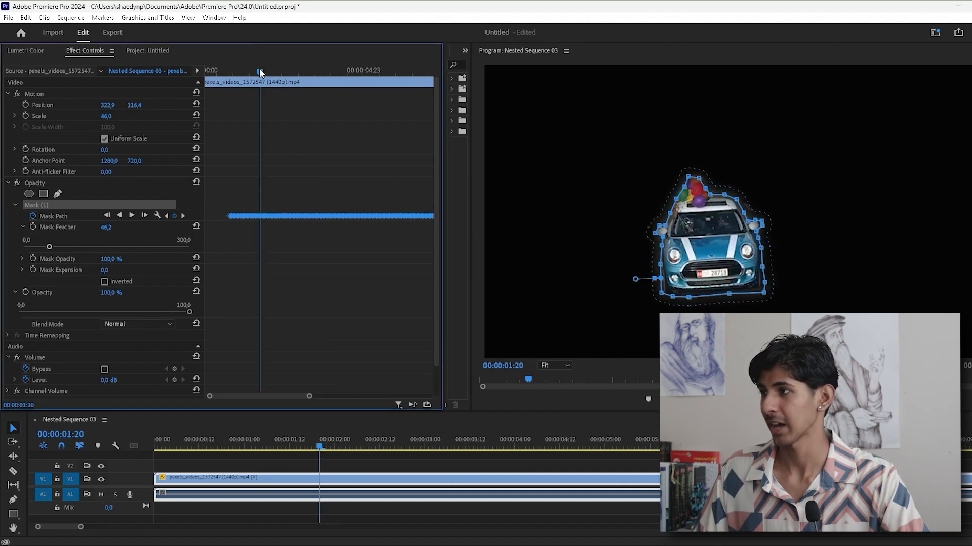
# - Play the clip from near the start of the tracked section to check how the mask follows the car
pyautogui.moveTo(260, 71); pyautogui.dragTo(226, 72)
pyautogui.press('space')
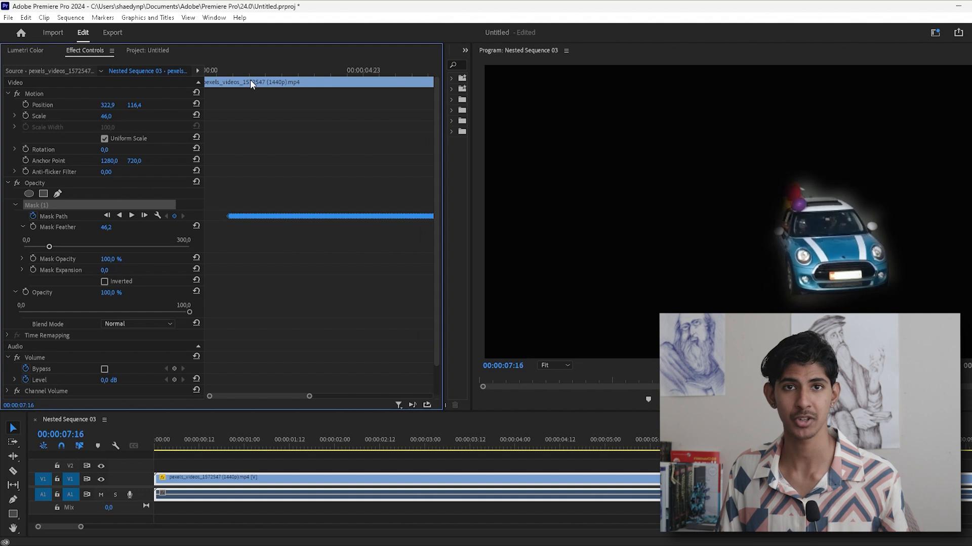
pyautogui.press('space')
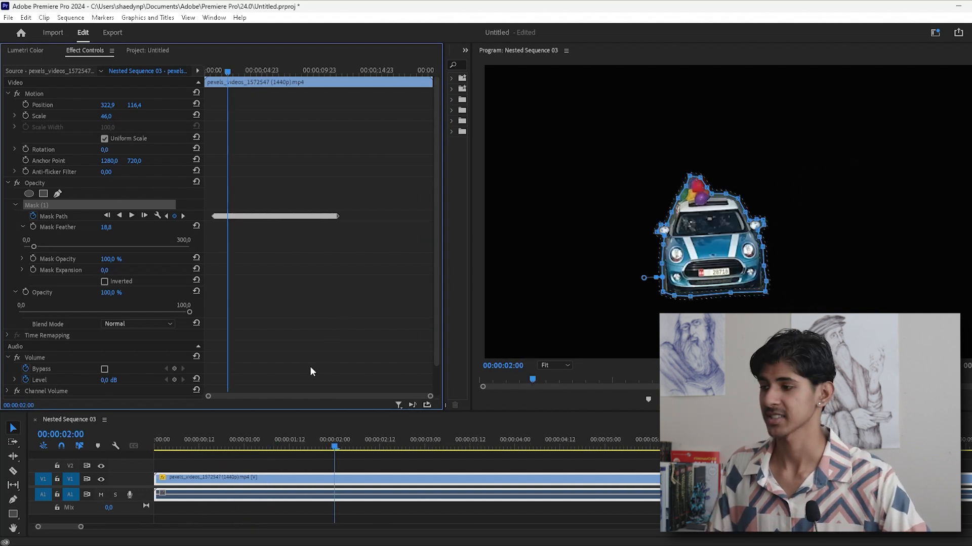
pyautogui.click(354, 465)
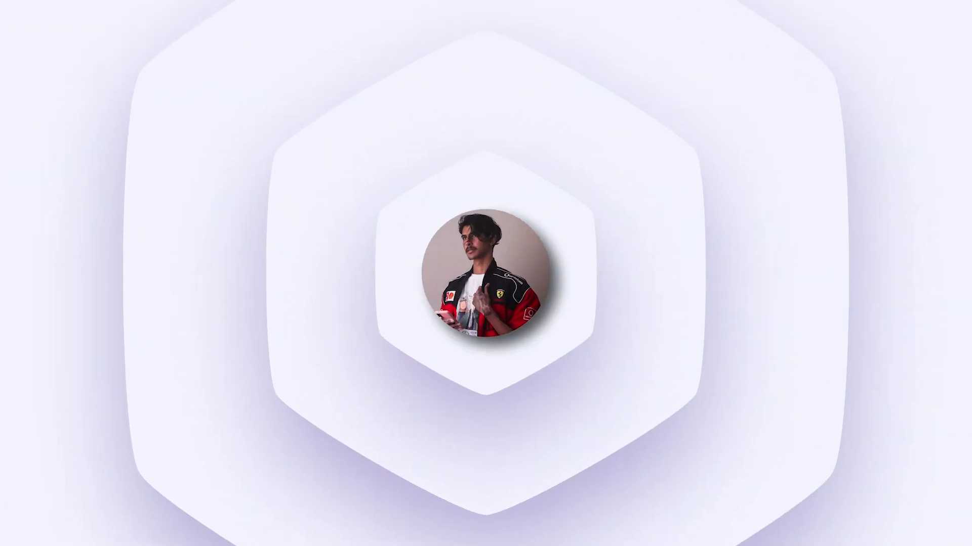